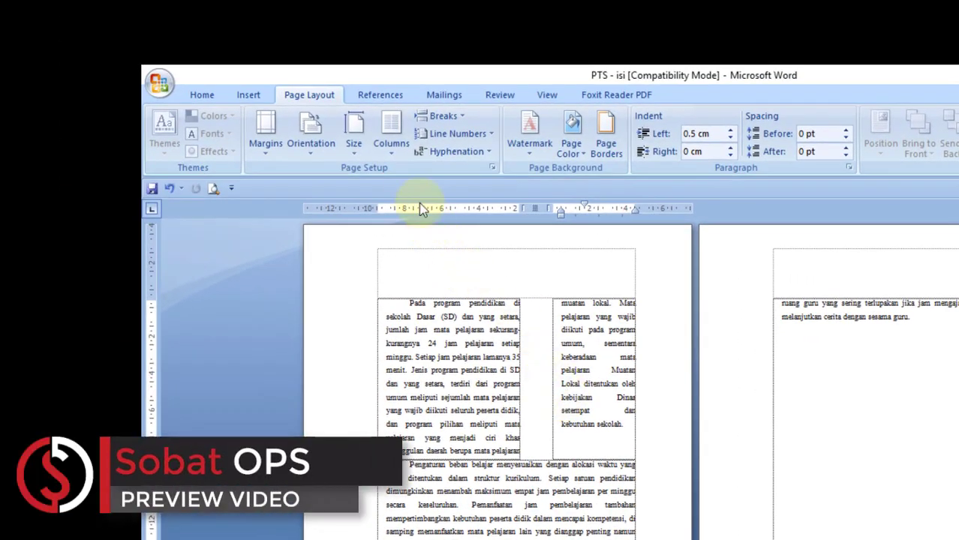
Select the first paragraph from 'Pada' through 'sekolah.' with the Page Layout options showing
left_click(304, 91)
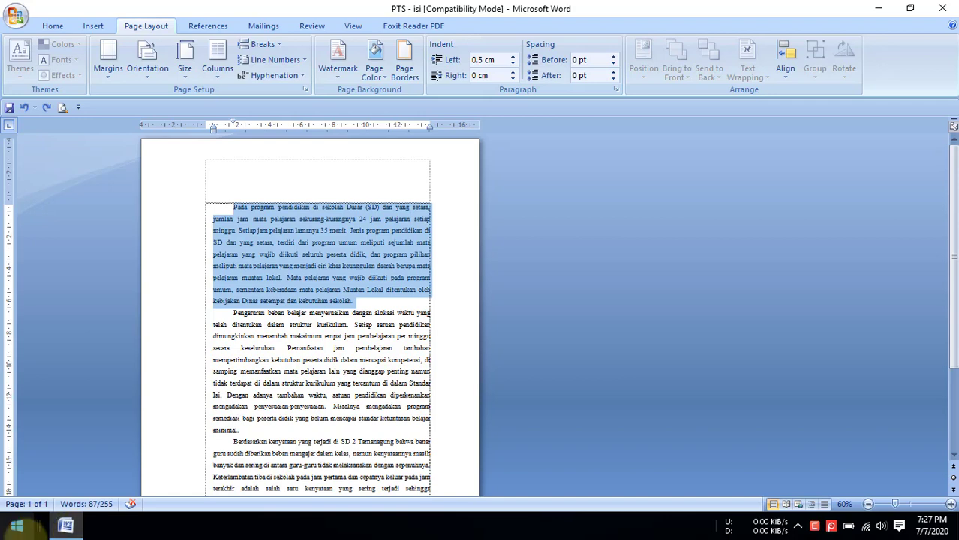
left_click(314, 316)
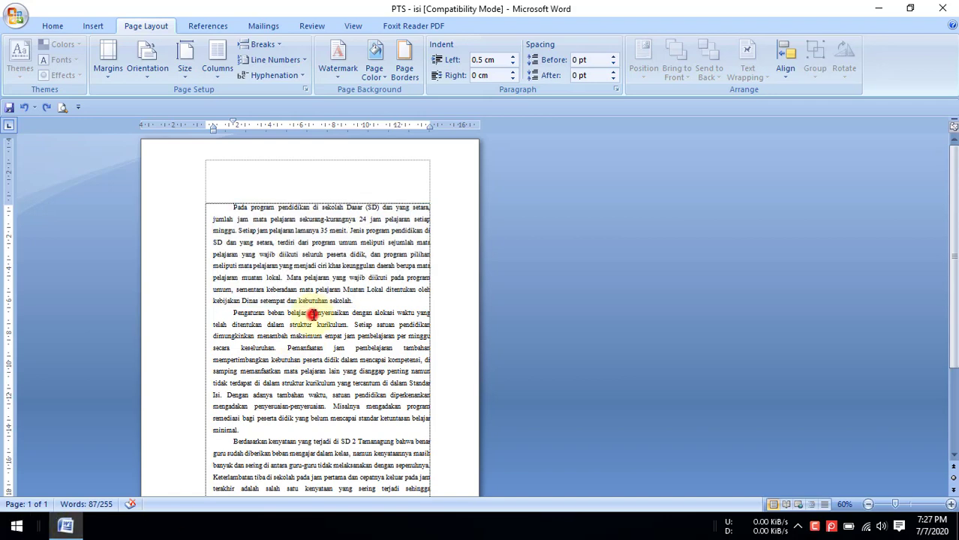
left_click(232, 205)
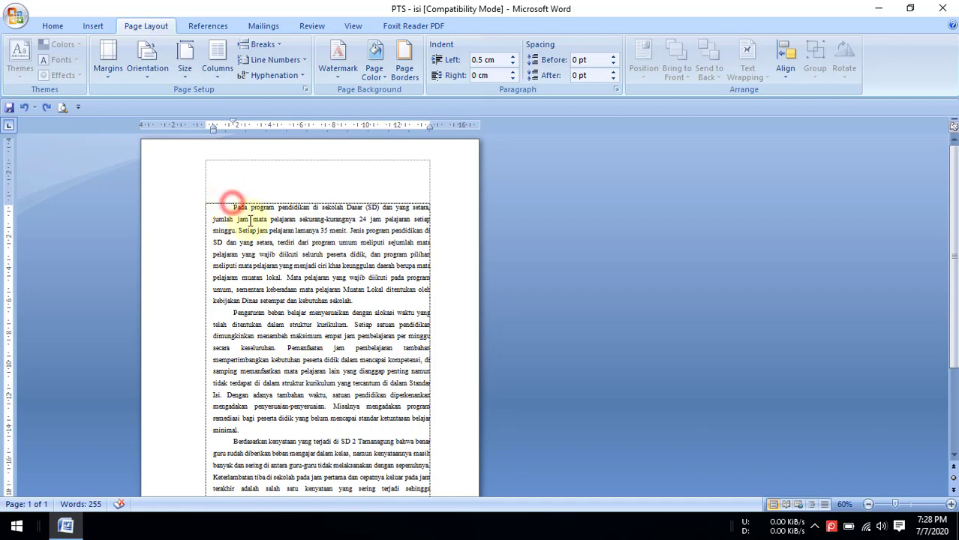
left_click_drag(234, 206, 369, 300)
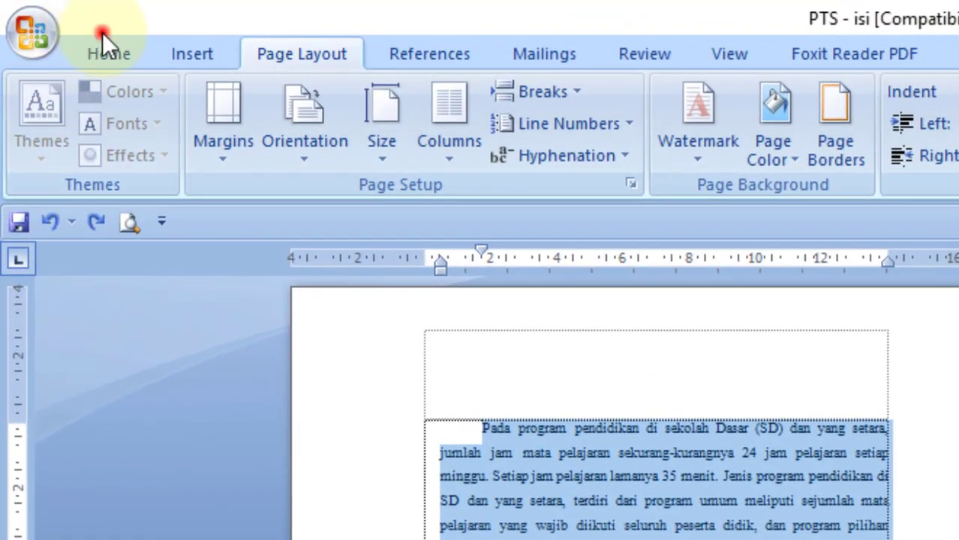
left_click(103, 46)
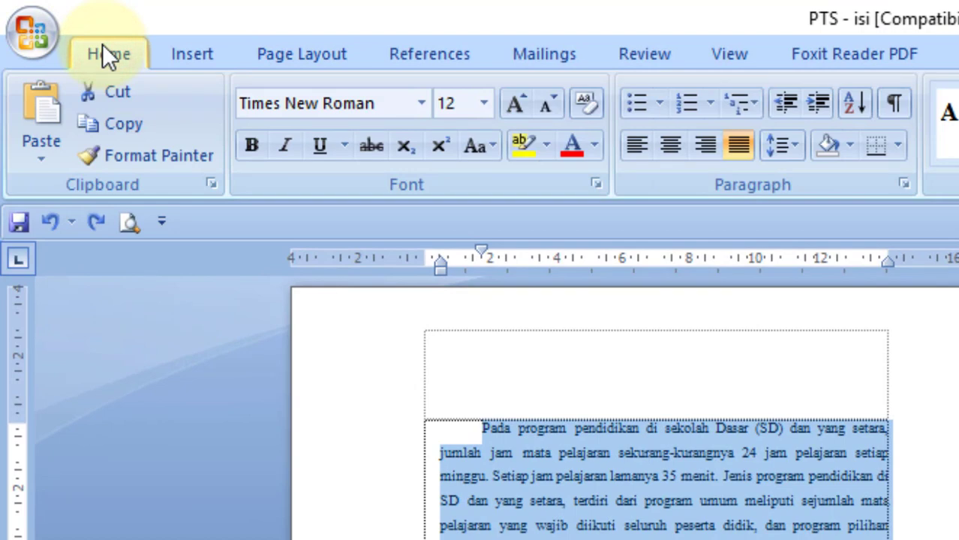
left_click(321, 45)
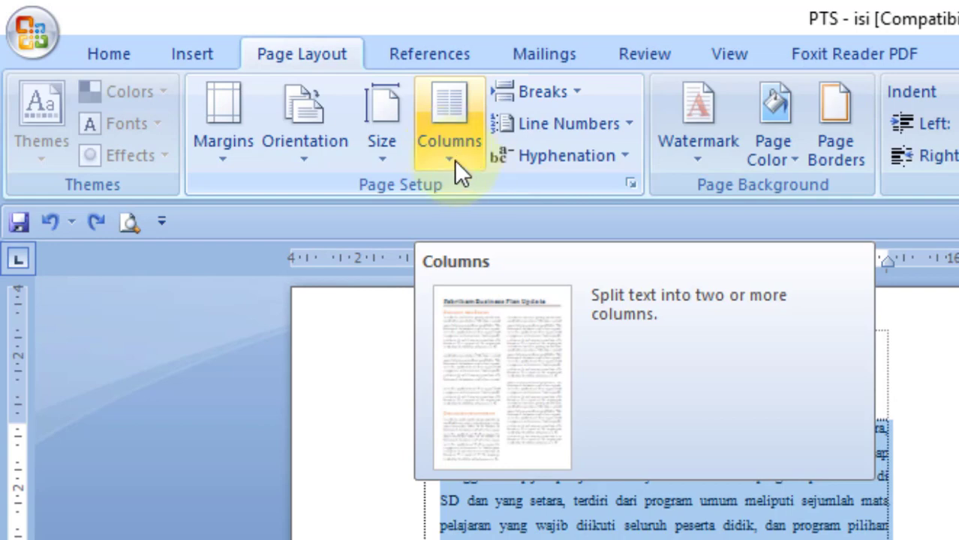
Apply the Two column preset to the selected first paragraph
left_click(453, 160)
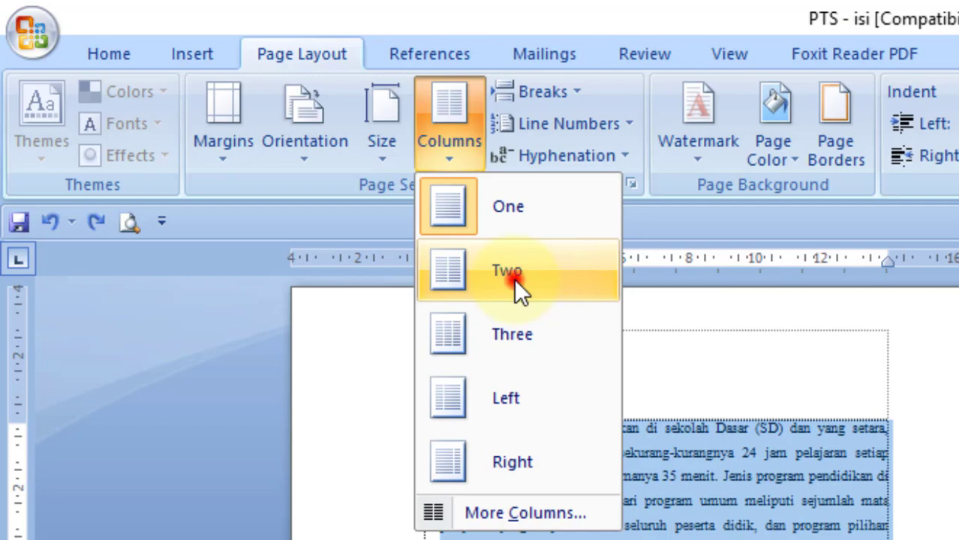
left_click(514, 279)
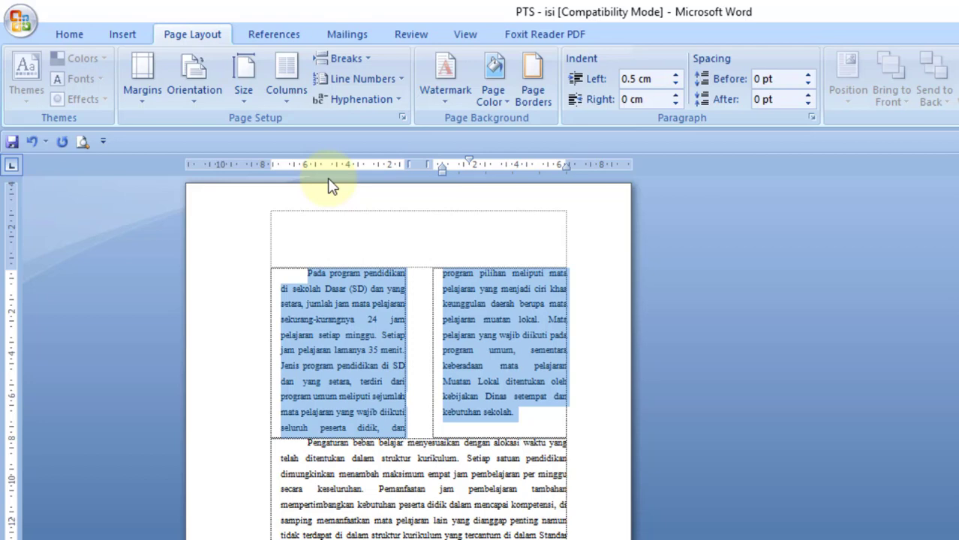
Undo the two-column split and bring up the Columns list again
key("ctrl+z")
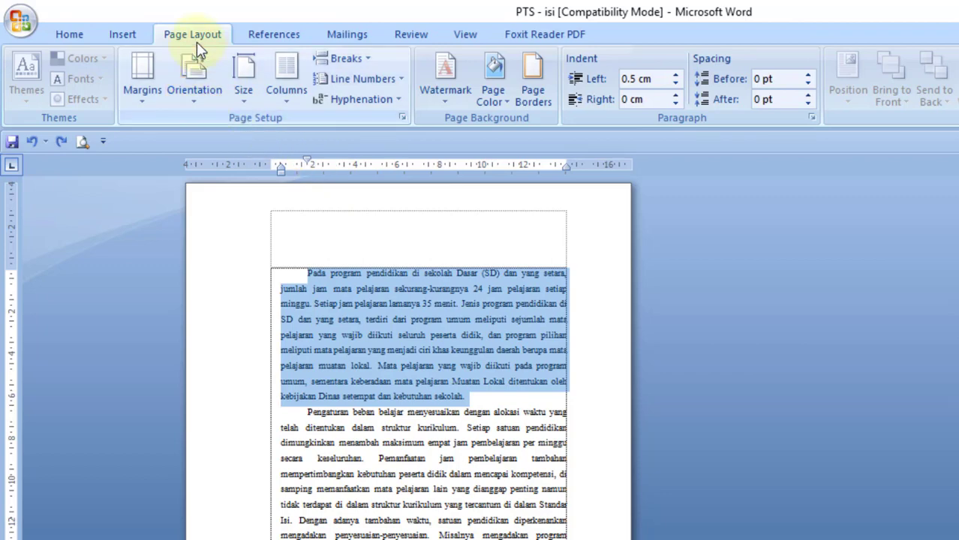
left_click(284, 105)
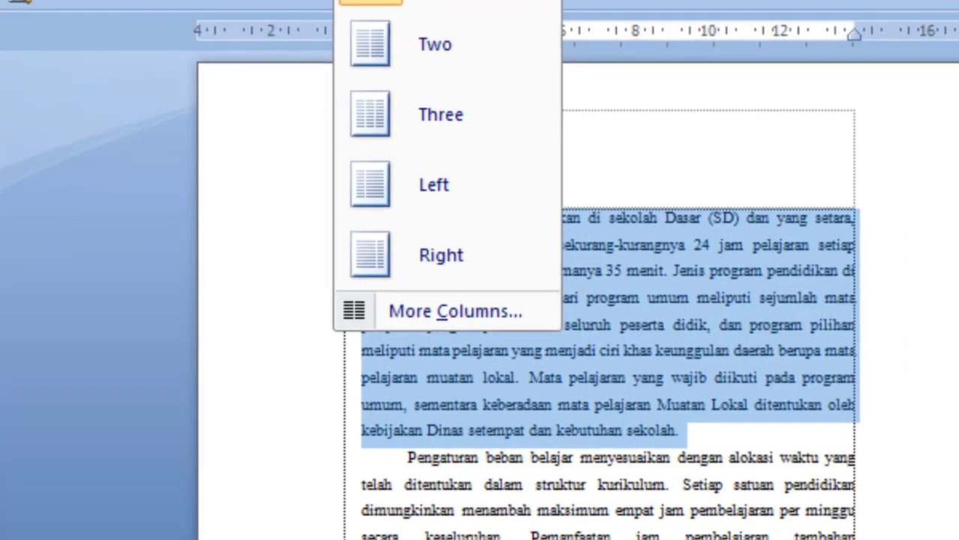
In More Columns, choose Two, turn off equal column width, and set column 2 to 3.37 cm
left_click(506, 318)
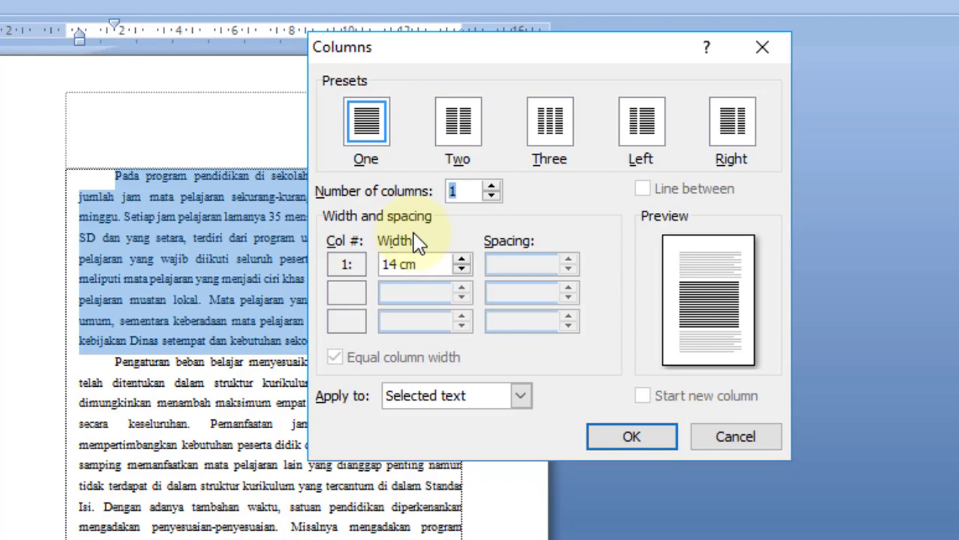
left_click(460, 129)
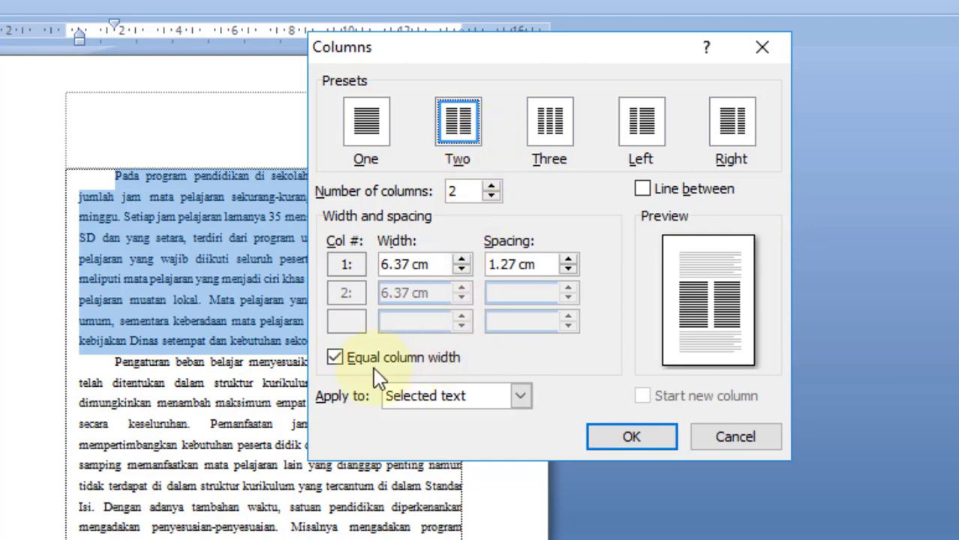
left_click(335, 359)
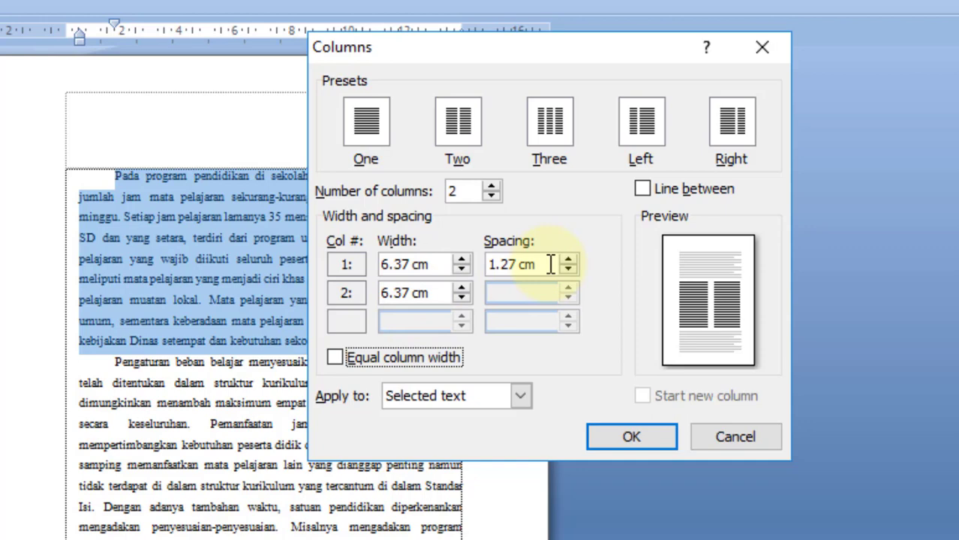
left_click(387, 293)
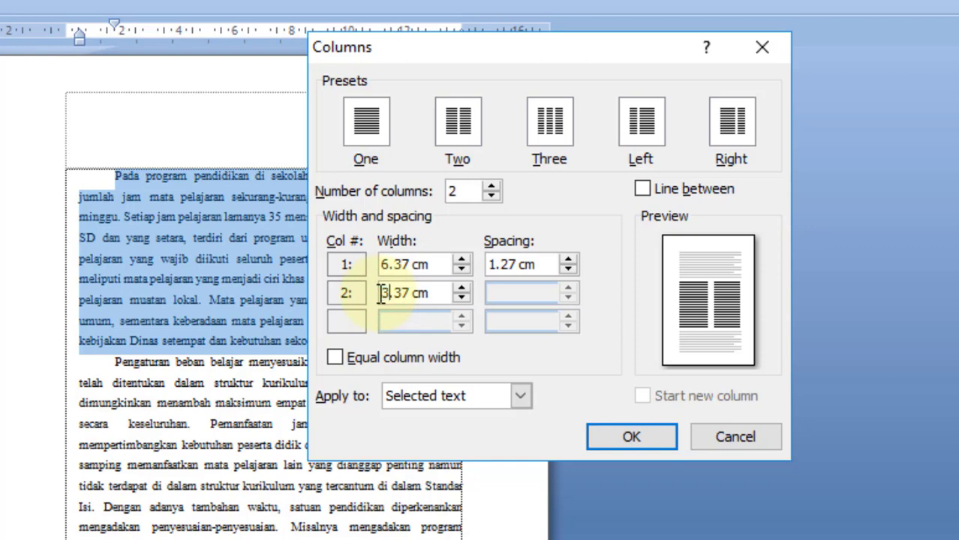
key("Delete")
type("3")
left_click(571, 357)
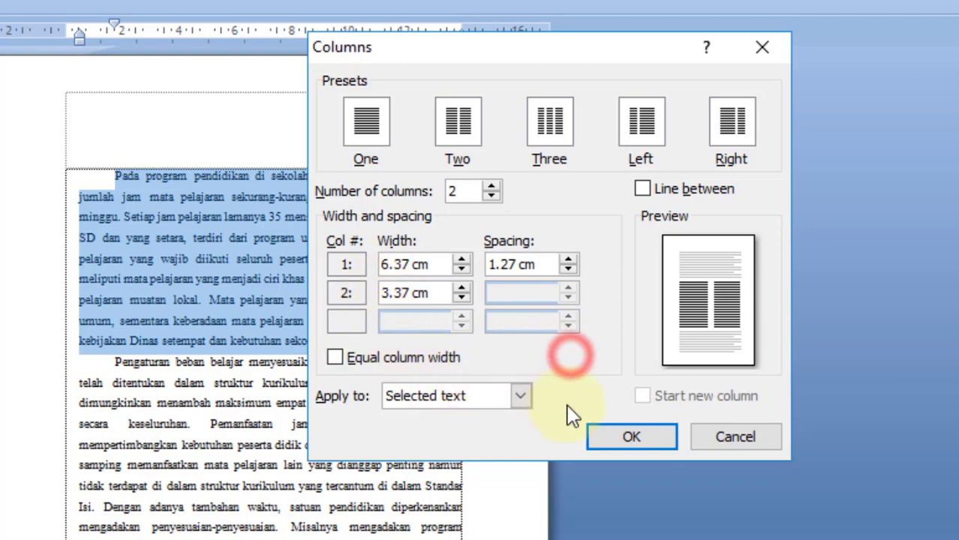
left_click(623, 438)
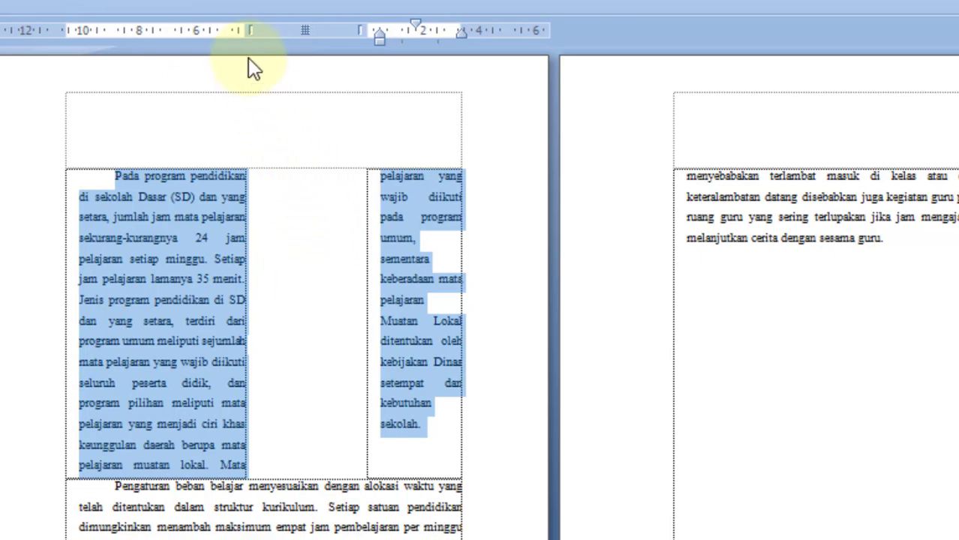
Drag the ruler column markers to widen the left column and narrow the gap, cursor before 'Lokal'
left_click_drag(244, 35, 285, 35)
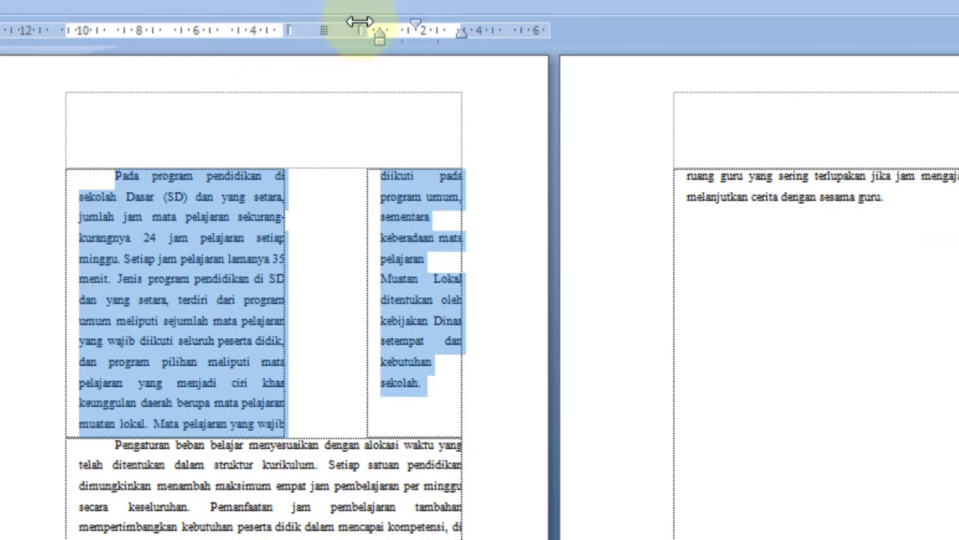
left_click_drag(362, 21, 334, 25)
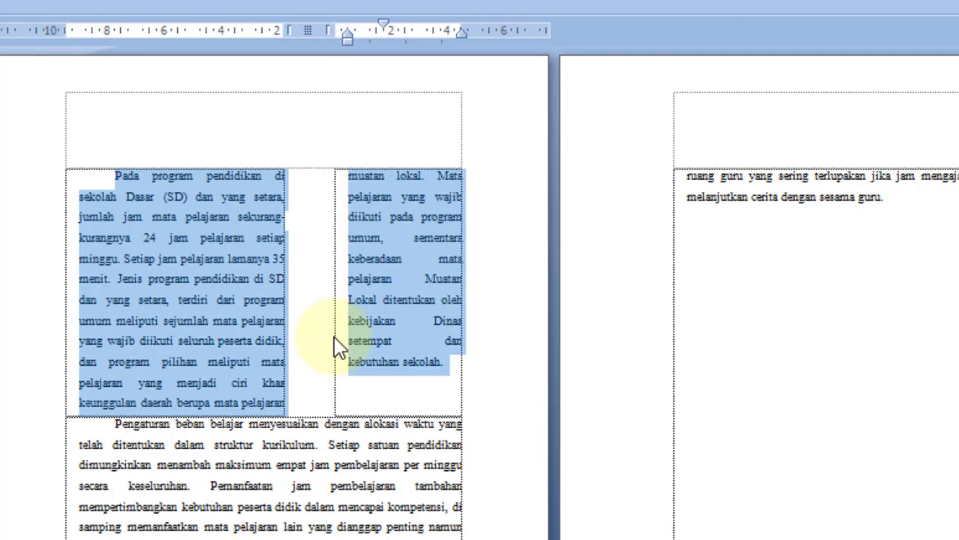
left_click(347, 299)
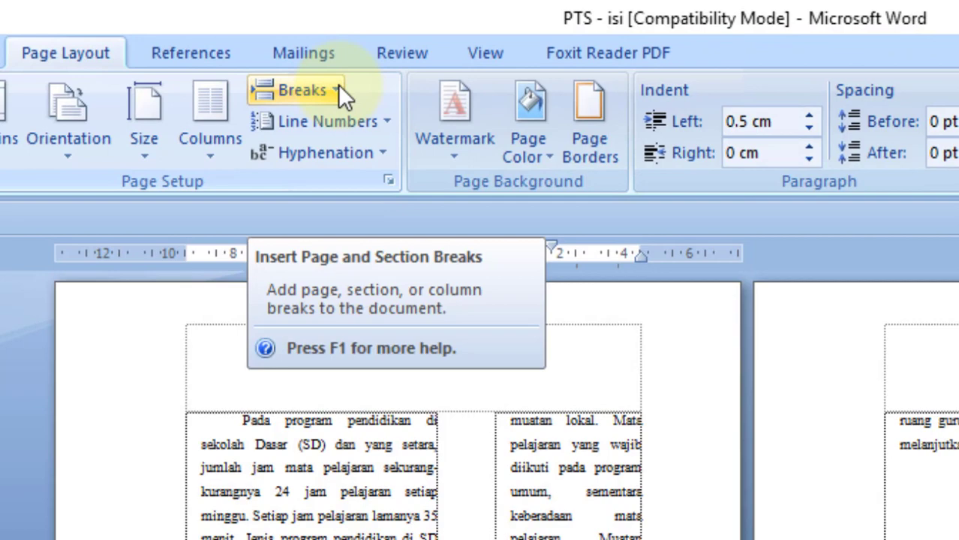
Insert a continuous section break before 'Lokal' via Breaks > Continuous
left_click(338, 88)
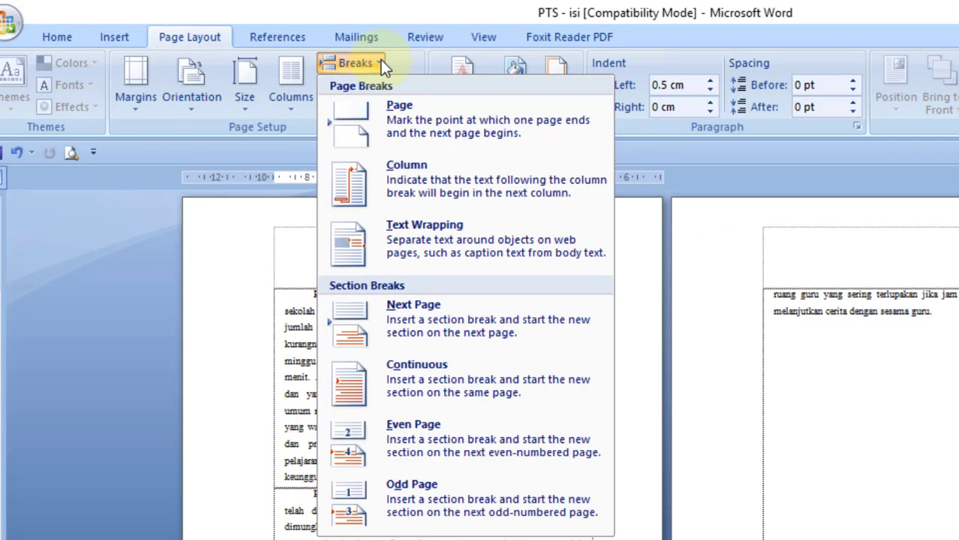
left_click(452, 380)
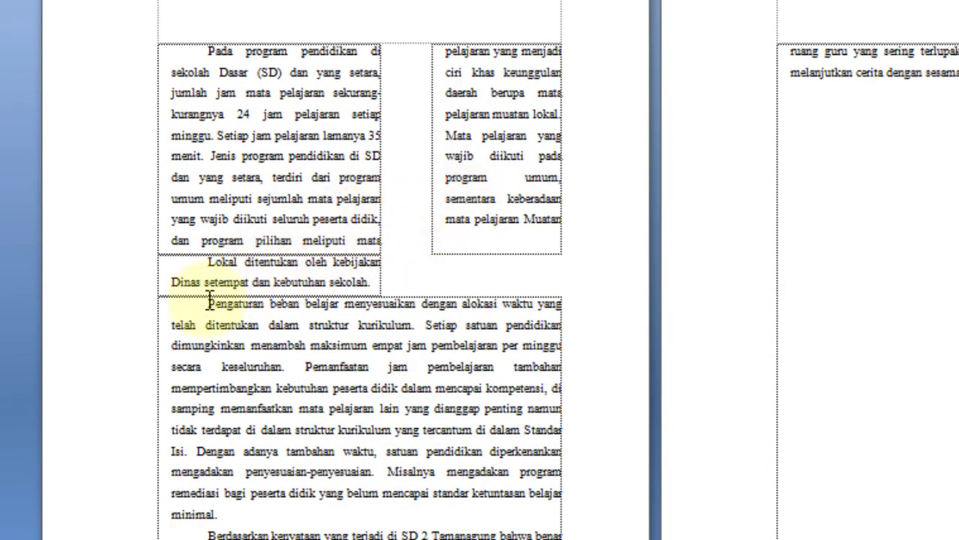
left_click(208, 263)
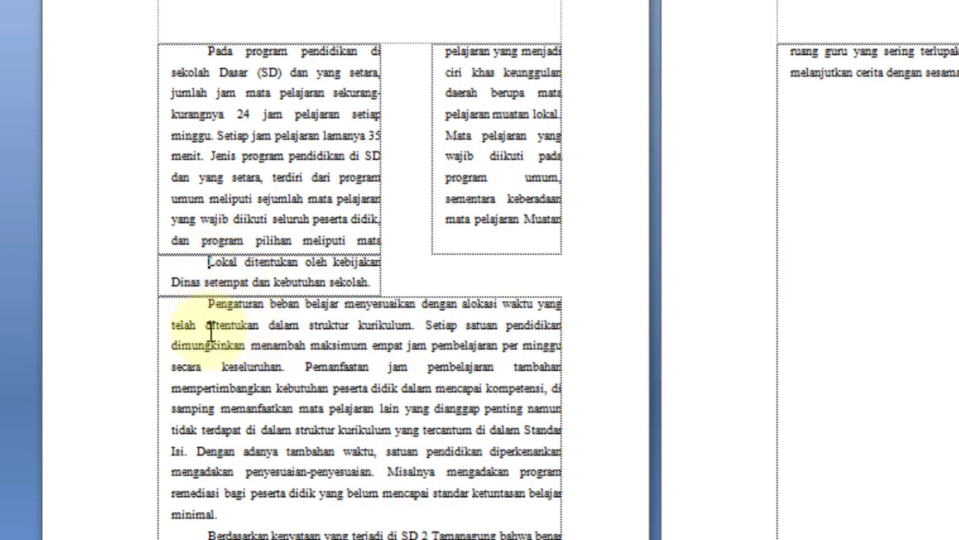
Set the text from 'Lokal' into the 'Pengaturan' paragraph back to One column
left_click(198, 272)
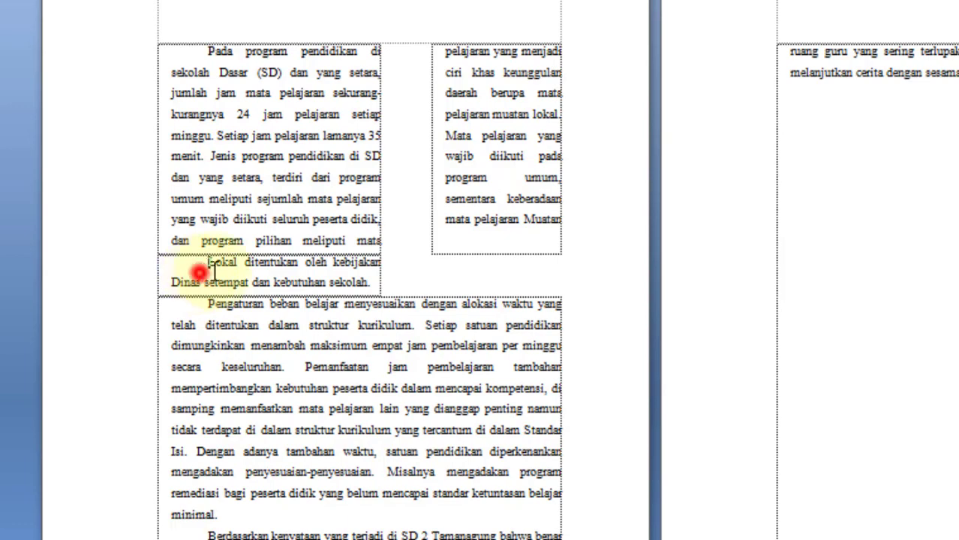
left_click_drag(213, 272, 280, 355)
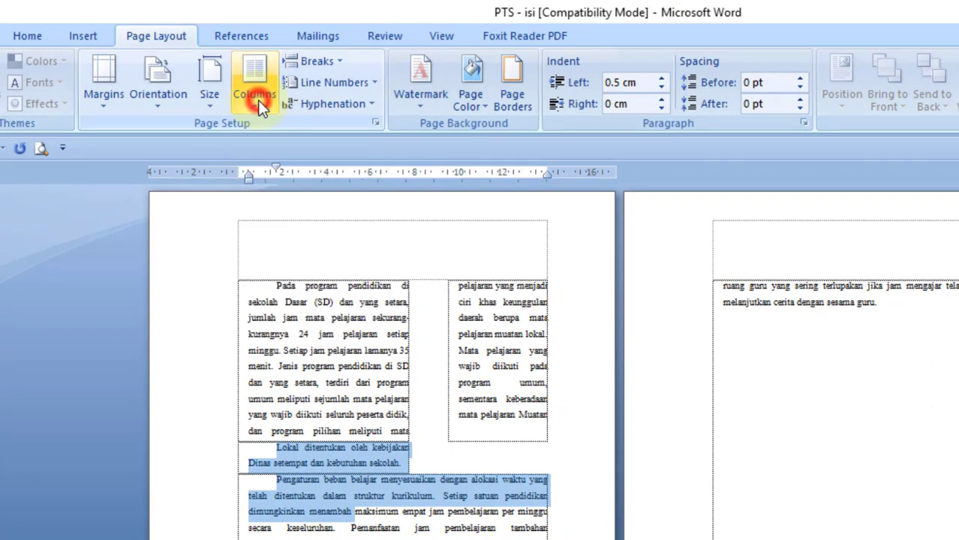
left_click(257, 100)
left_click(286, 140)
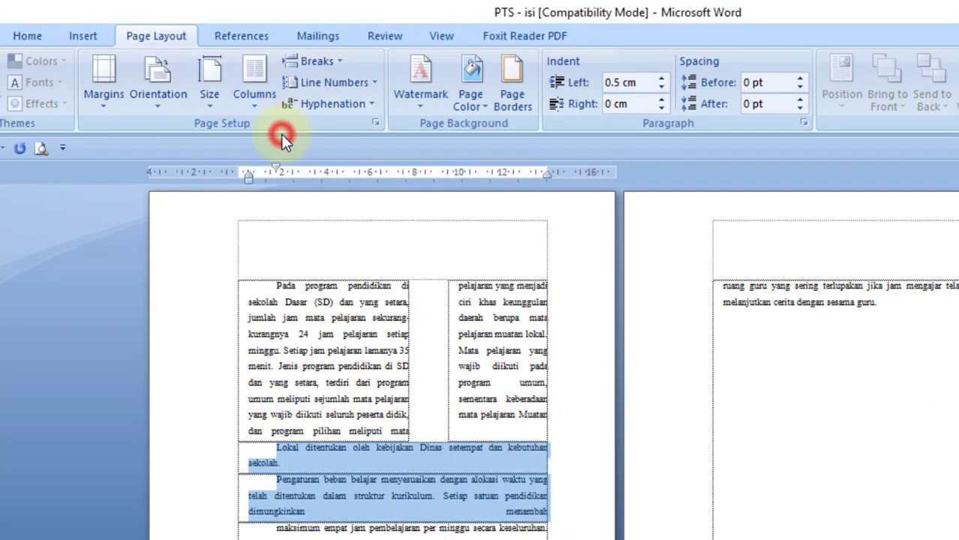
Join the 'Pengaturan beban belajar' paragraph directly after 'sekolah.', removing its indent
left_click(312, 453)
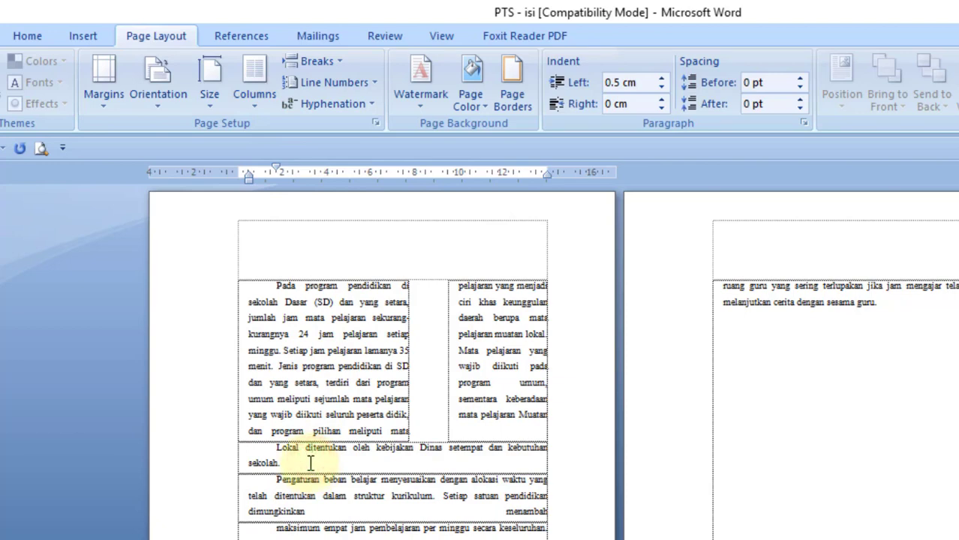
left_click(310, 463)
key("BackSpace")
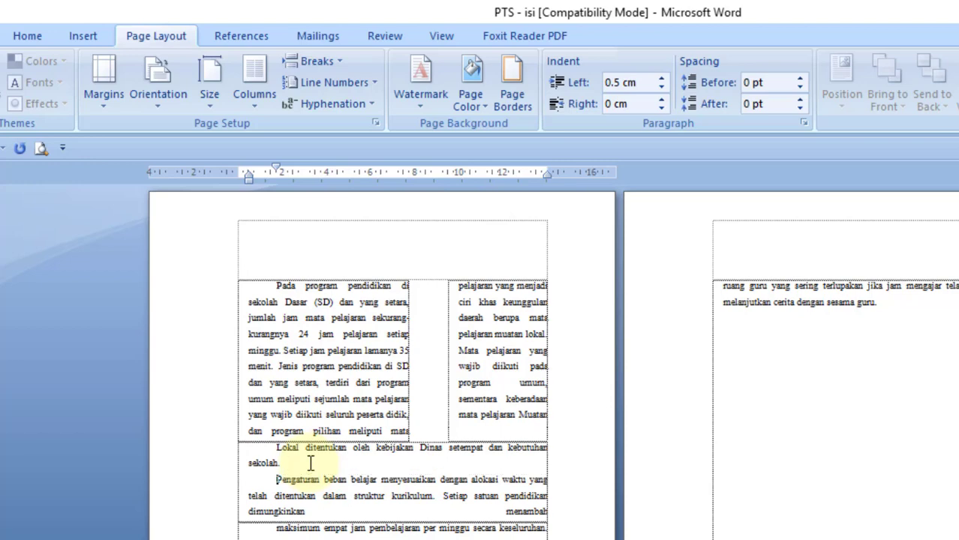
key("BackSpace")
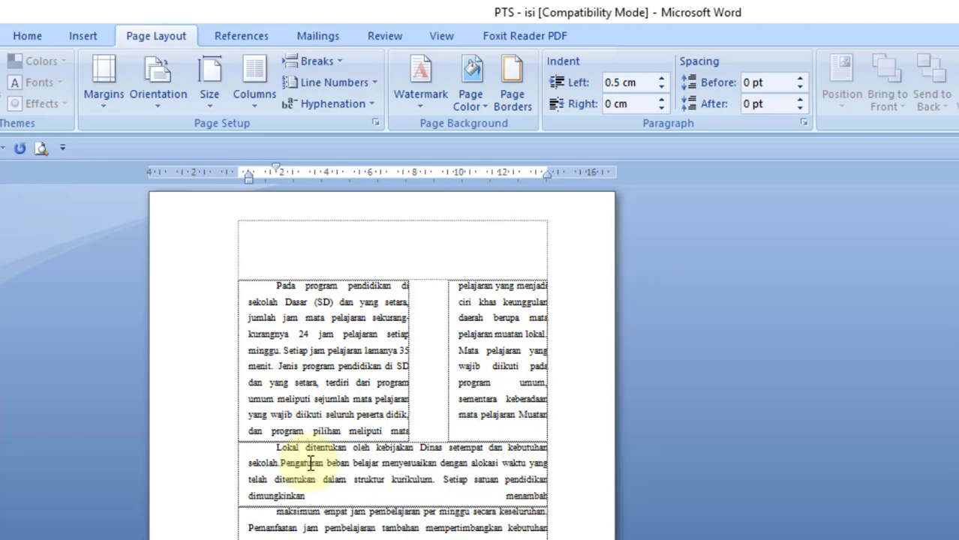